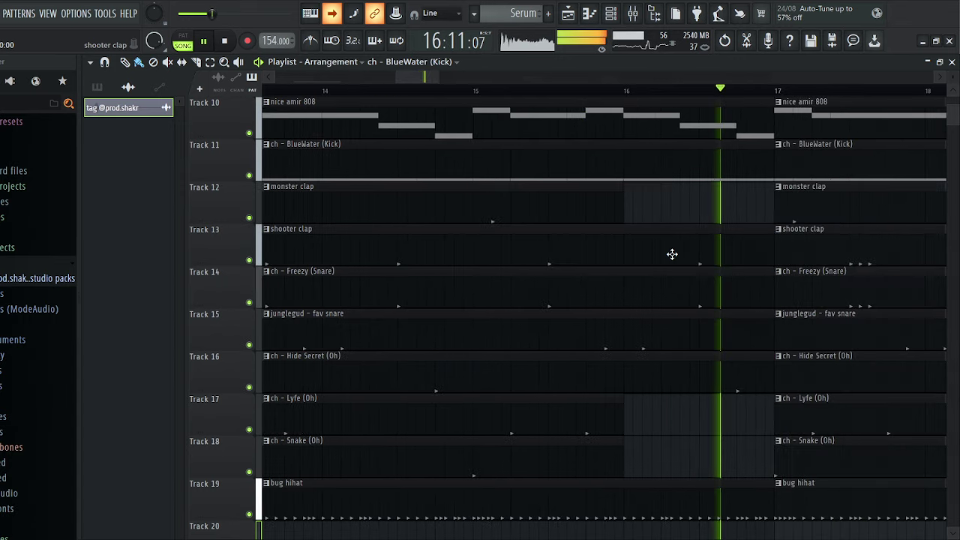
- Look over the playlist's tracks and overall arrangement during song playback, and stop playback
scroll(671, 247, up, 5)
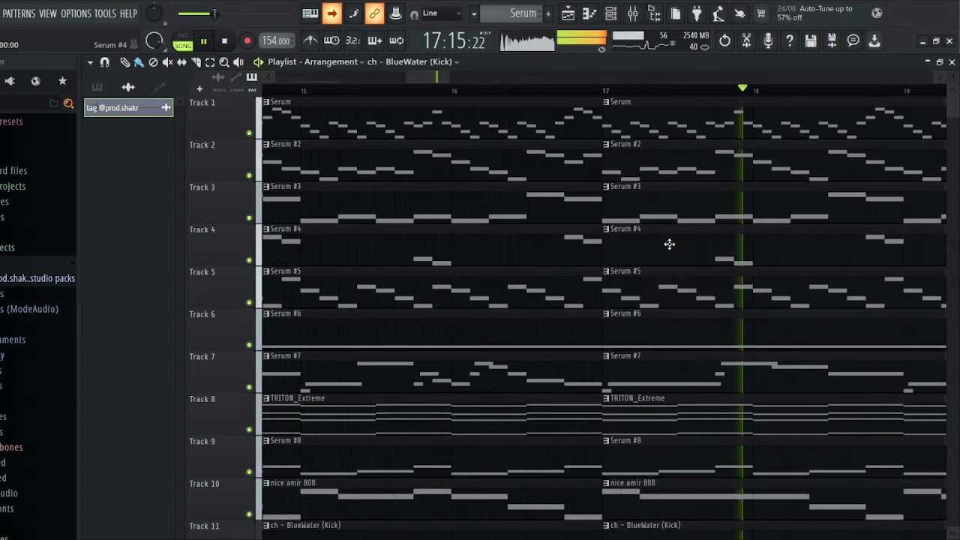
scroll(644, 92, down, 4)
scroll(644, 91, down, 3)
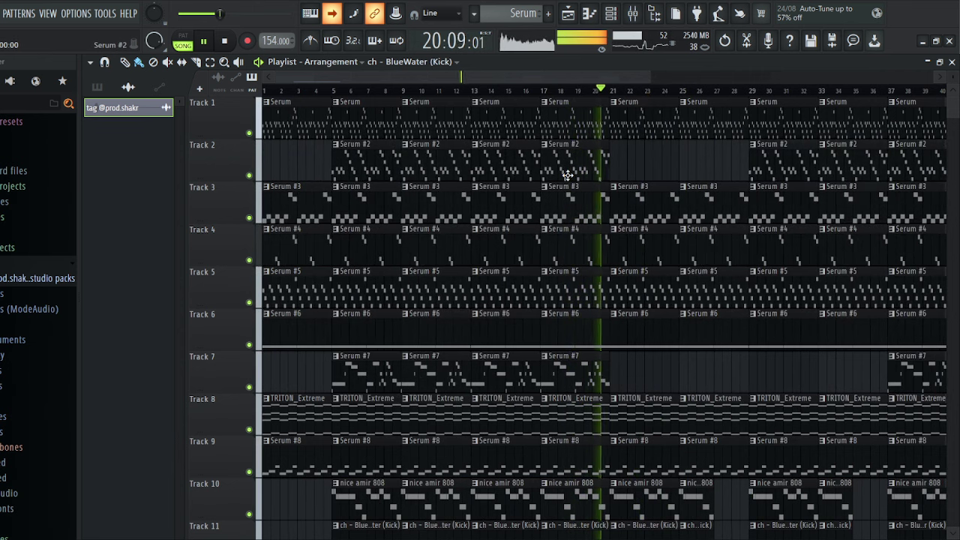
key(space)
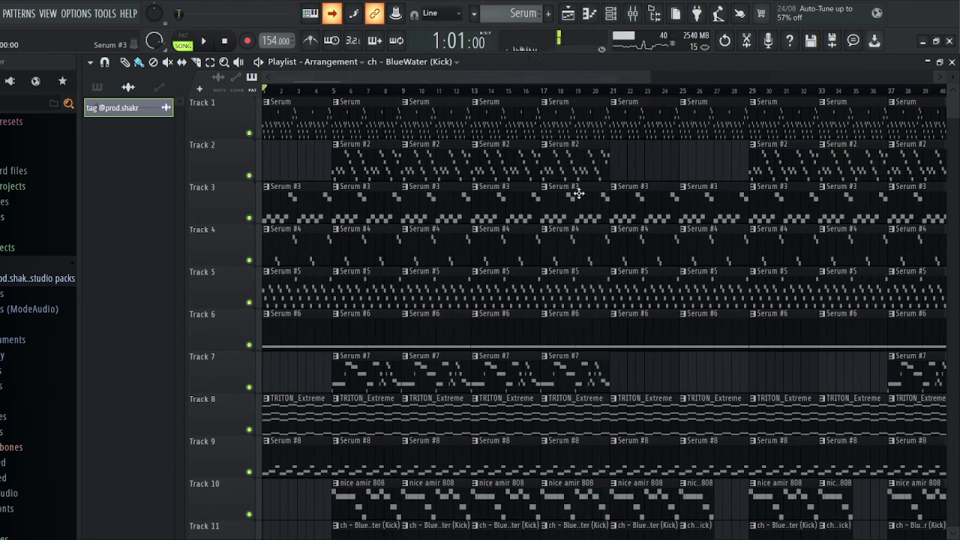
- Open the Serum pattern in the piano roll and switch playback to pattern mode
click(328, 124)
click(590, 14)
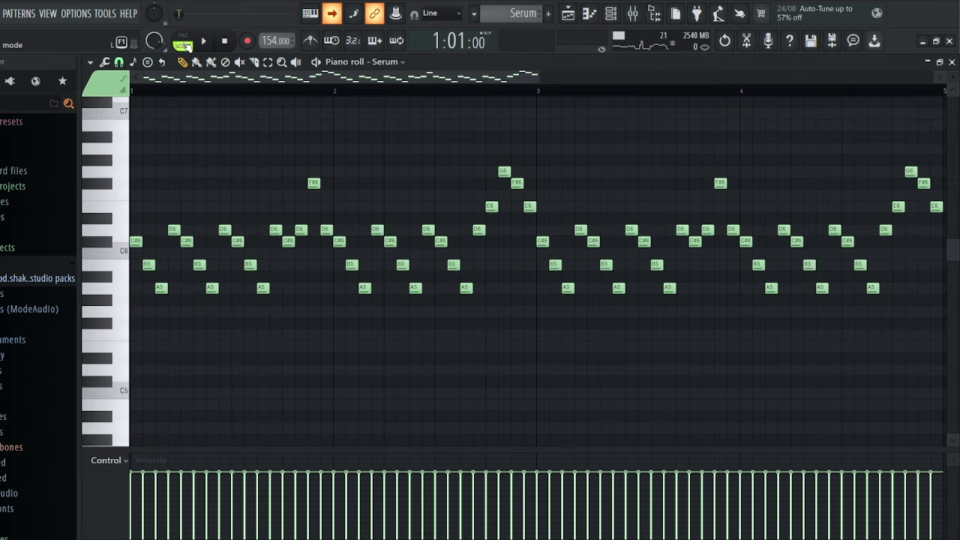
scroll(192, 91, down, 1)
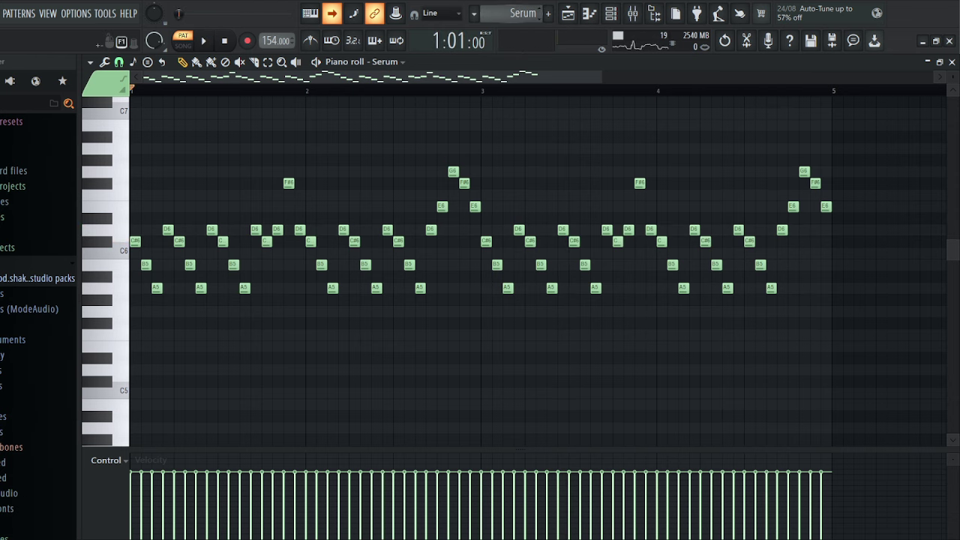
- Switch the piano roll to the Serum #2 pattern and listen to its melody
key(KP_Add)
key(ctrl+v)
scroll(493, 168, up, 1)
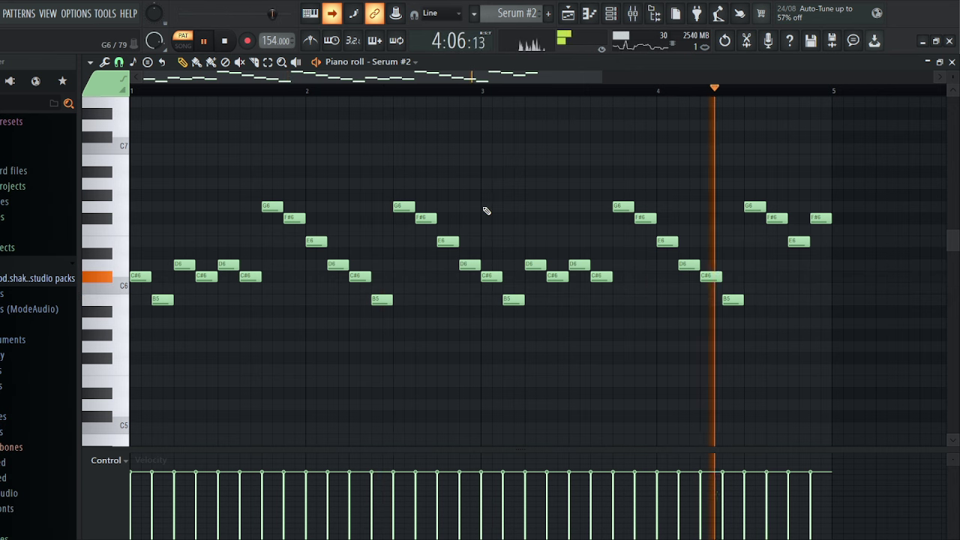
key(space)
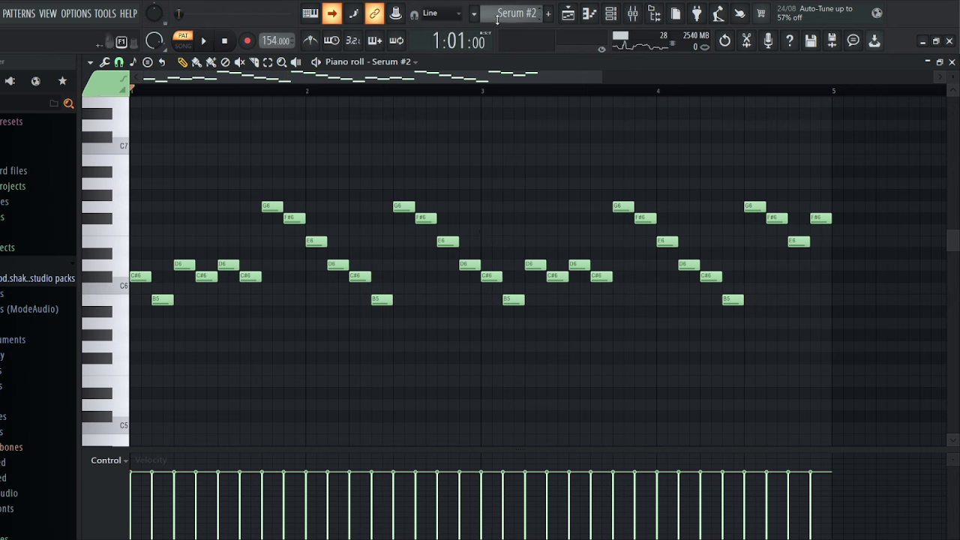
- Listen to the Serum #3 and Serum #4 patterns one after the other in the piano roll
scroll(497, 19, down, 1)
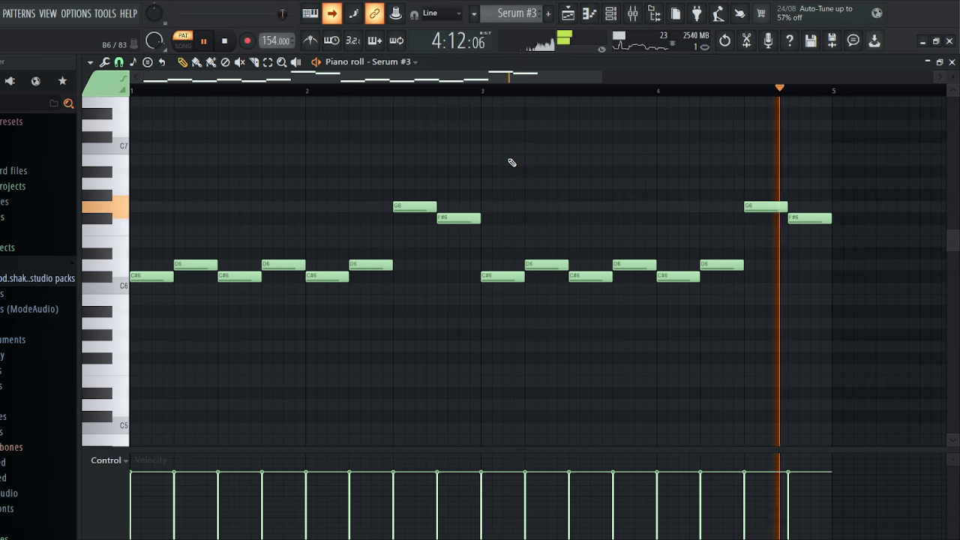
key(space)
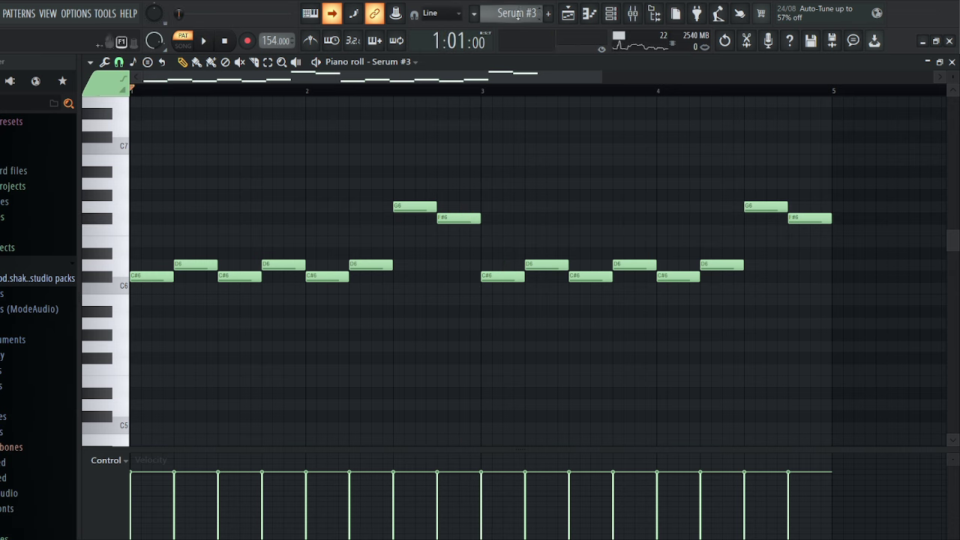
scroll(517, 14, down, 1)
key(space)
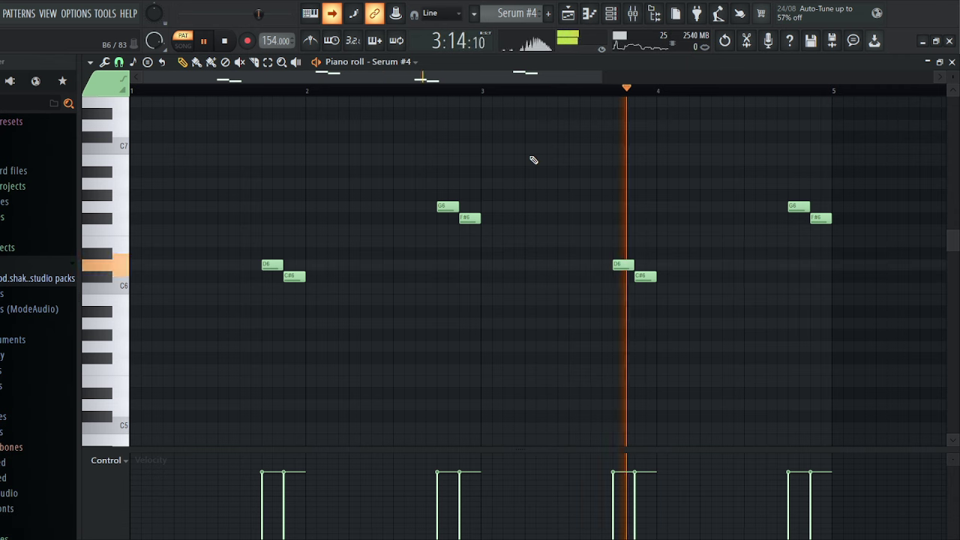
key(space)
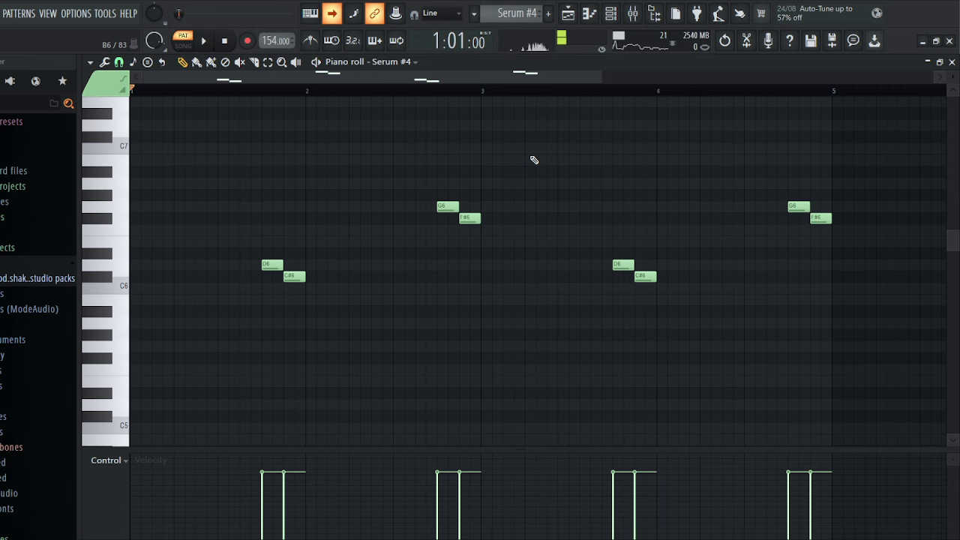
- Step through the Serum #5, Serum #6 and Serum #7 patterns in the piano roll, playing each one
scroll(522, 18, down, 1)
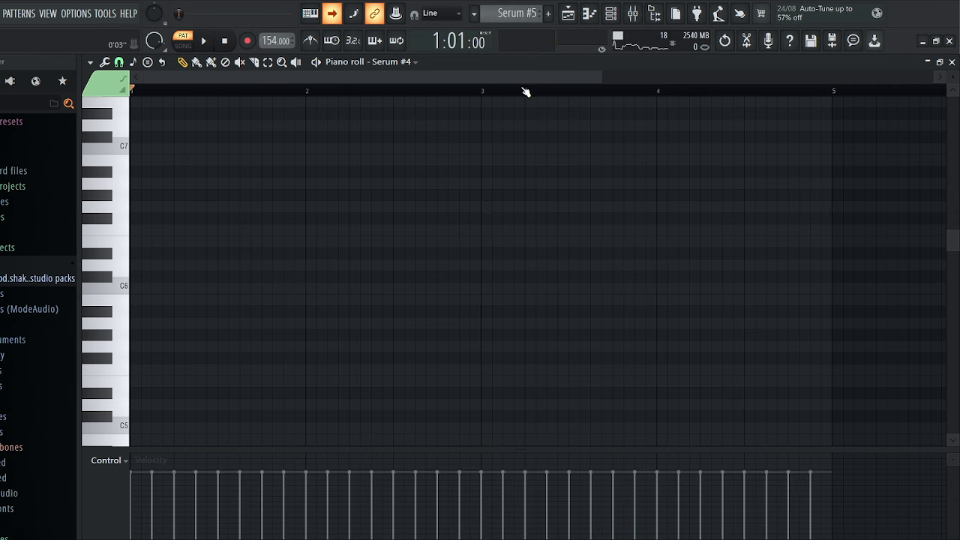
key(space)
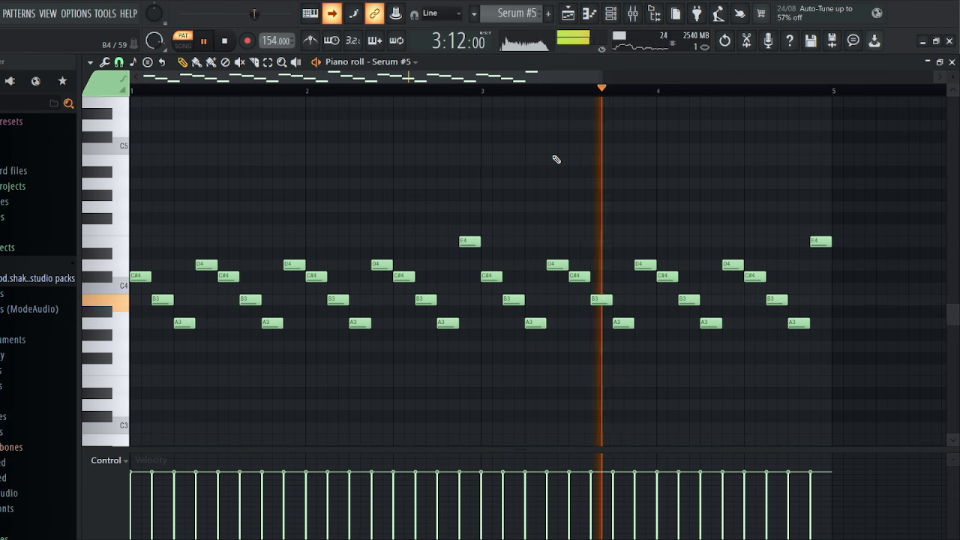
key(space)
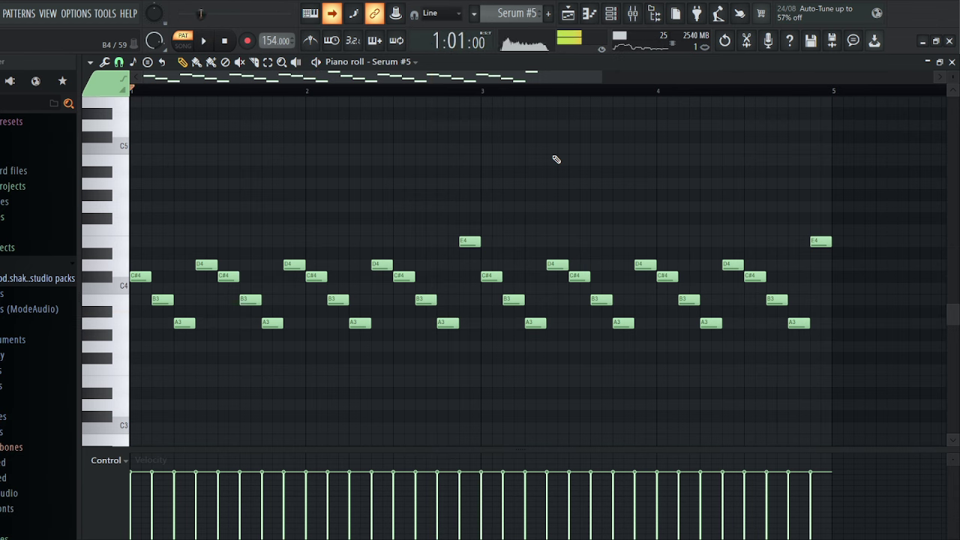
scroll(517, 16, down, 1)
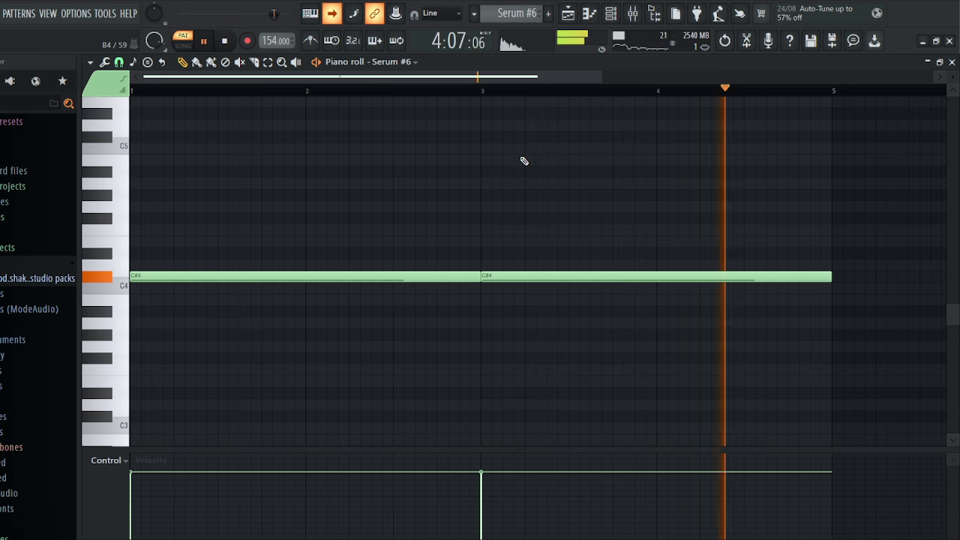
key(space)
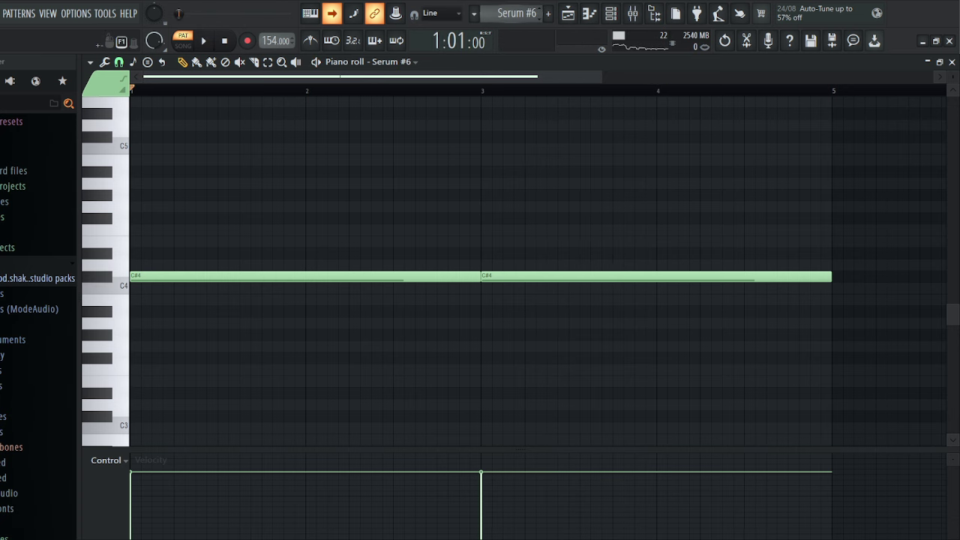
scroll(521, 19, down, 1)
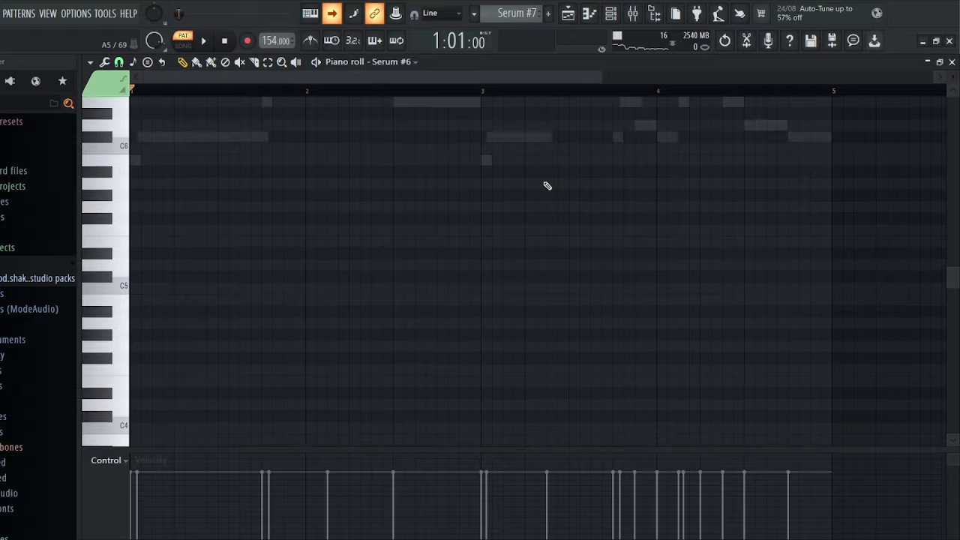
key(space)
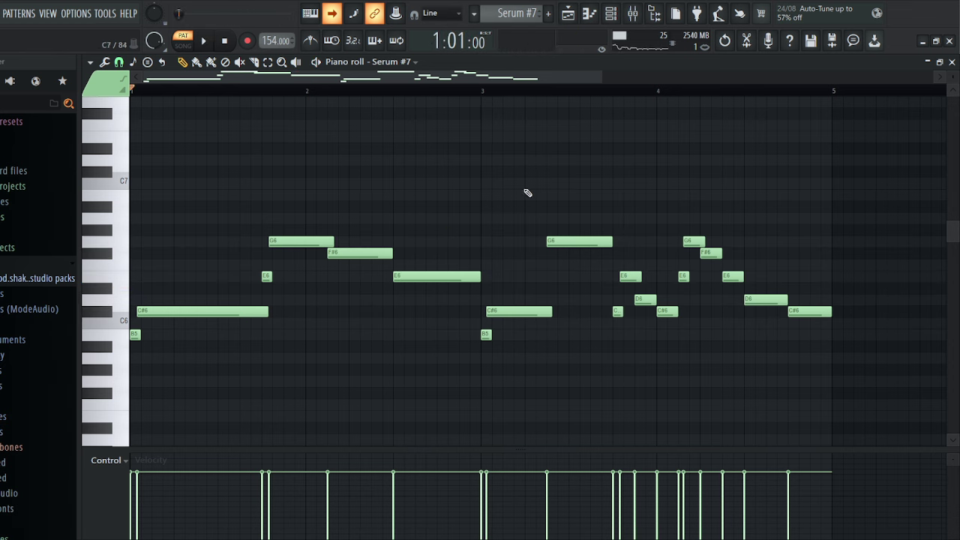
- Play the TRITON_Extreme chords, view the Serum #8 pattern and advance to the nice amir 808 pattern
scroll(517, 13, down, 1)
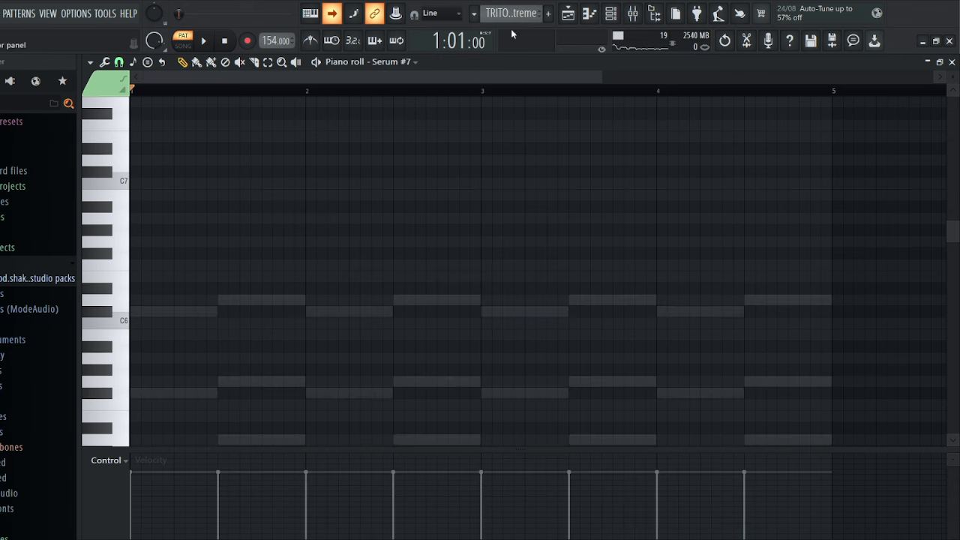
scroll(523, 162, down, 1)
key(space)
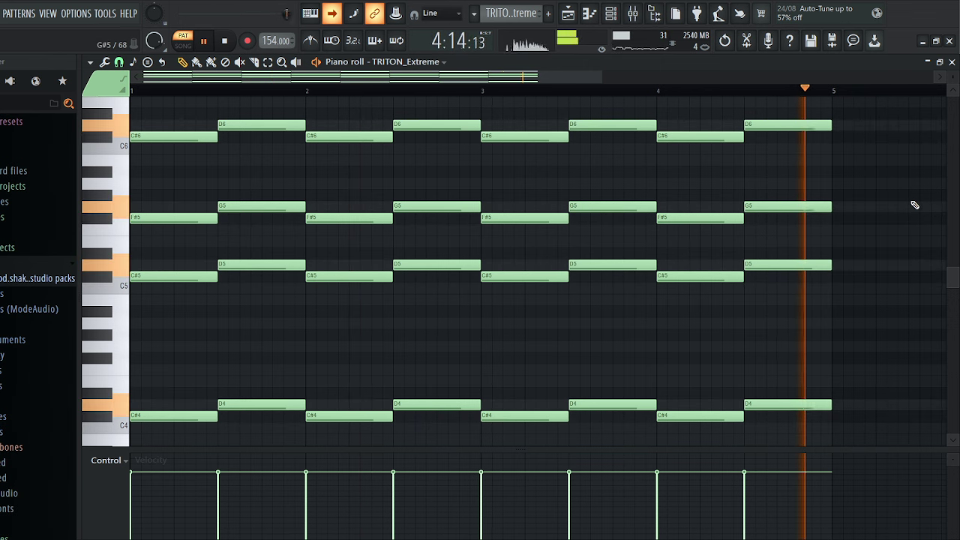
key(space)
key(KP_Add)
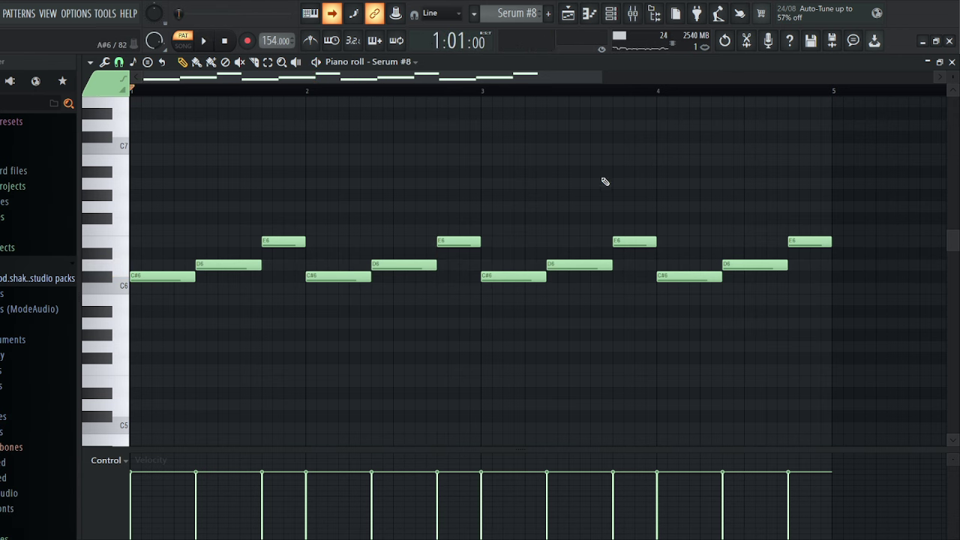
scroll(519, 24, down, 1)
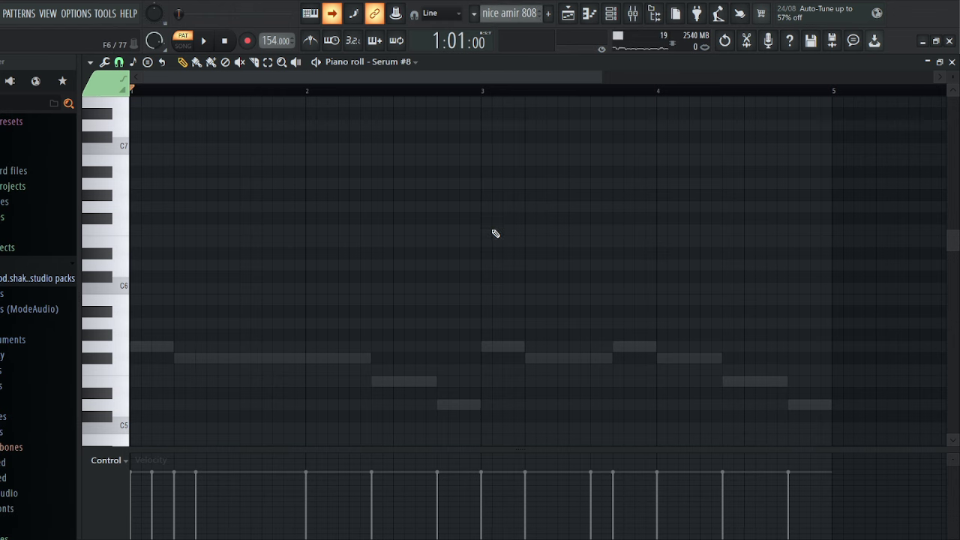
- Play bars 5 to 8 of the playlist with only Tracks 1 to 9 audible, and unmute the remaining tracks
click(952, 62)
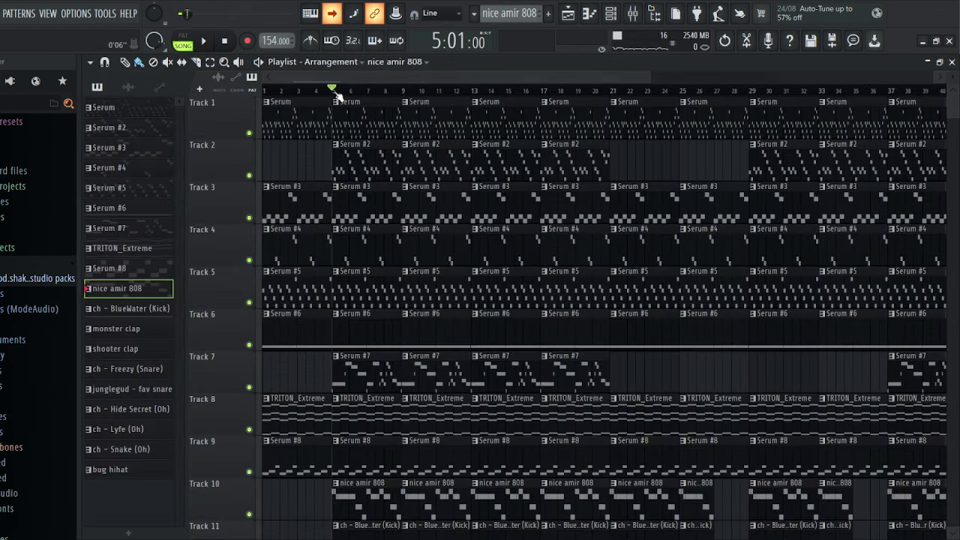
drag(336, 92, 379, 101)
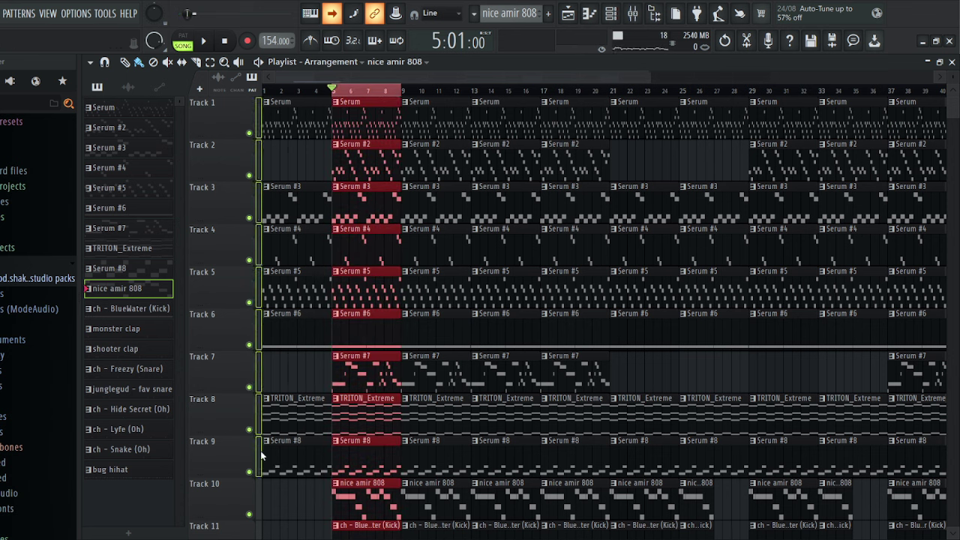
click(252, 473)
key(space)
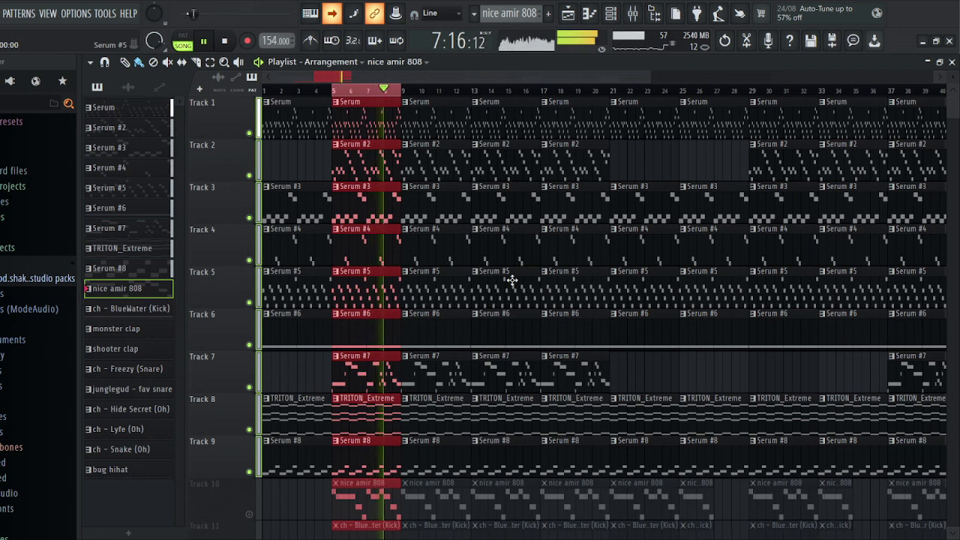
key(space)
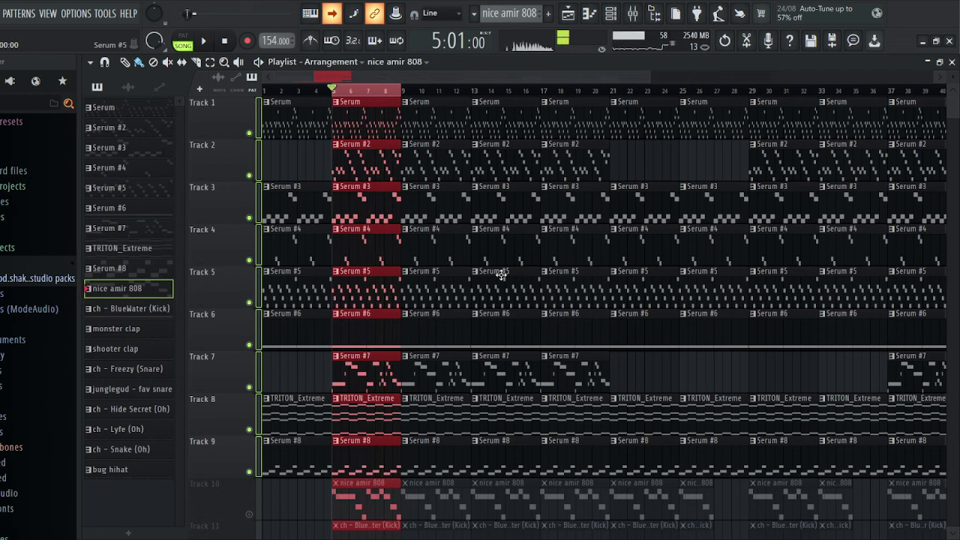
click(249, 514)
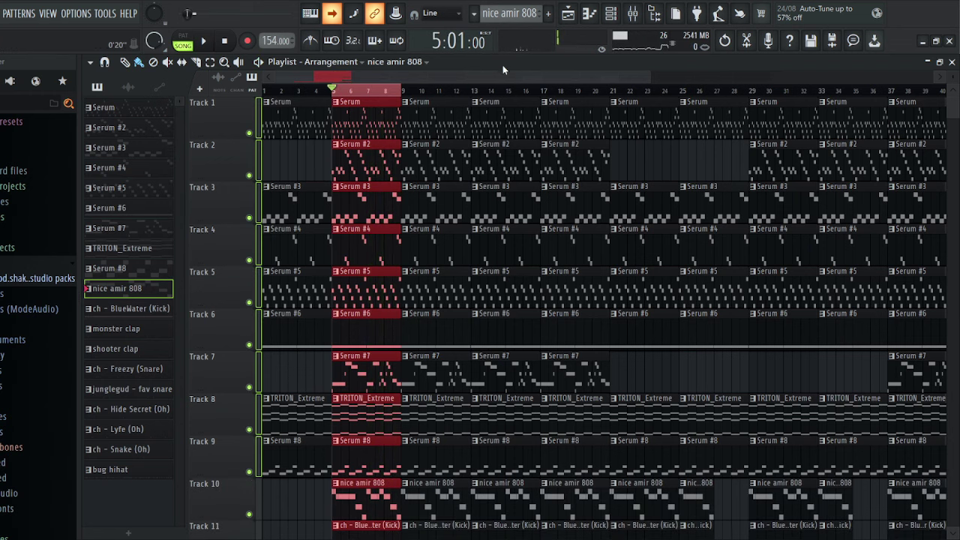
- Review the nice amir 808 pattern in the piano roll and play the ch - BlueWater (Kick) pattern
click(589, 14)
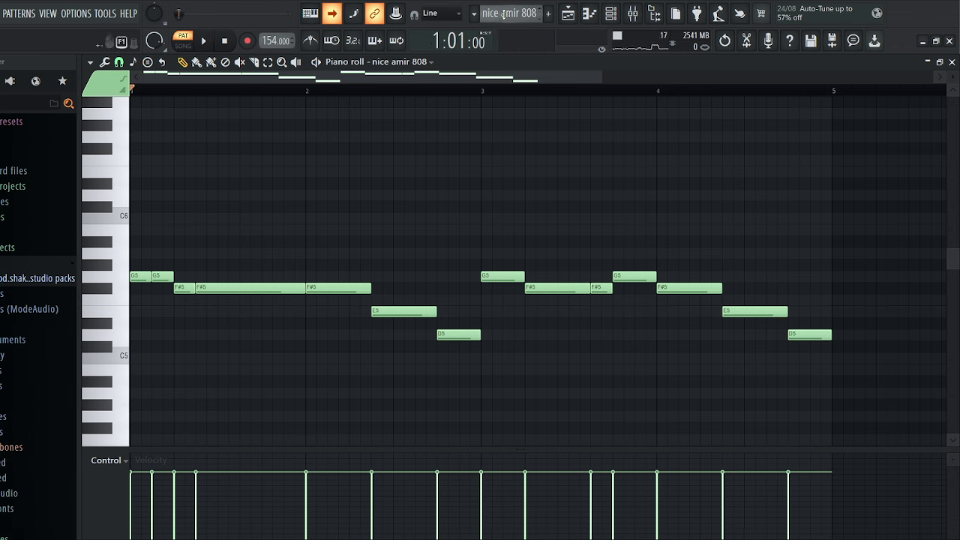
key(Up)
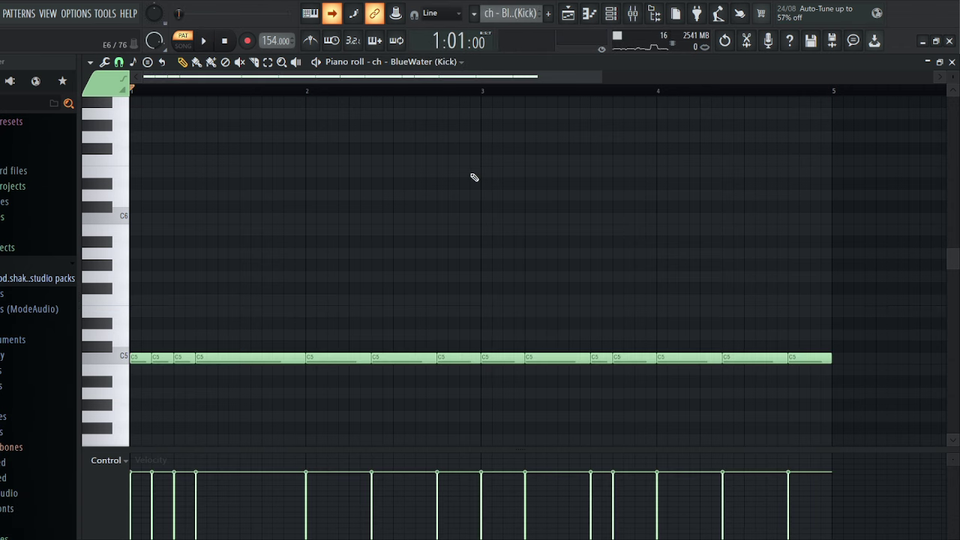
scroll(509, 188, down, 3)
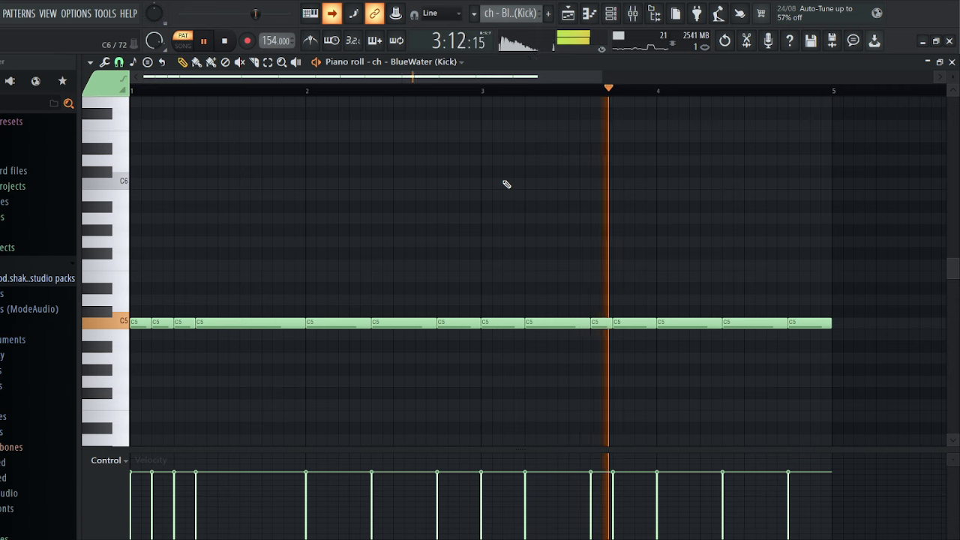
key(space)
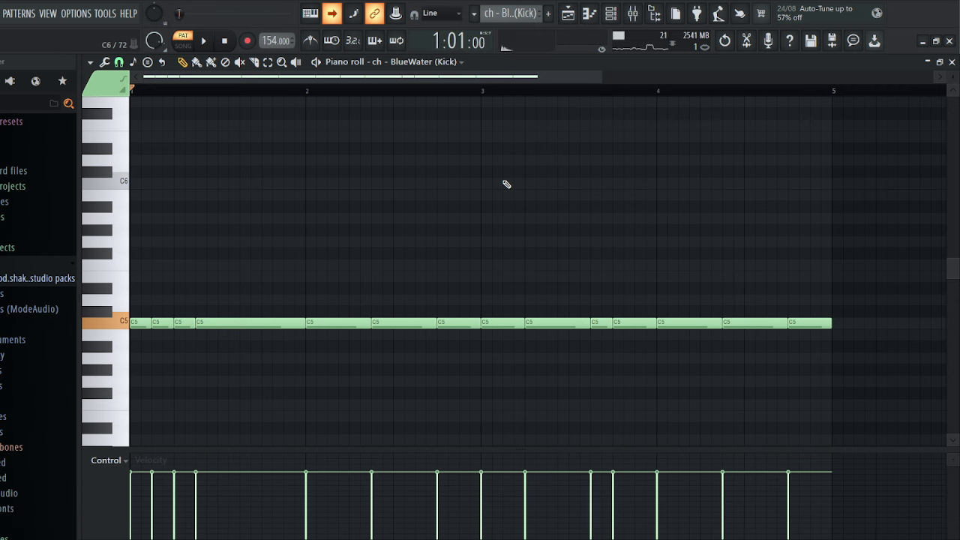
- Play through the percussion patterns from monster clap to junglegud - fav snare and ch - Hide Secret (Oh)
scroll(515, 13, down, 1)
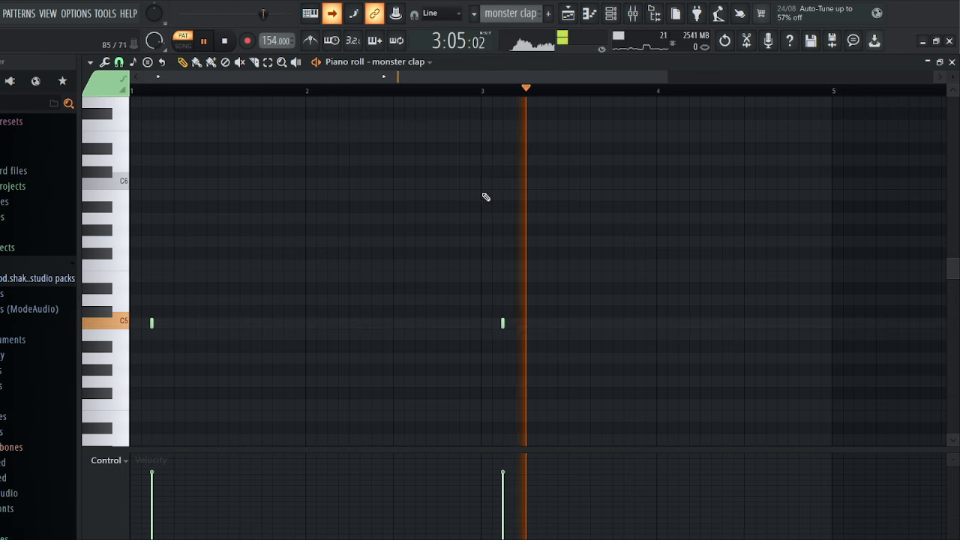
key(space)
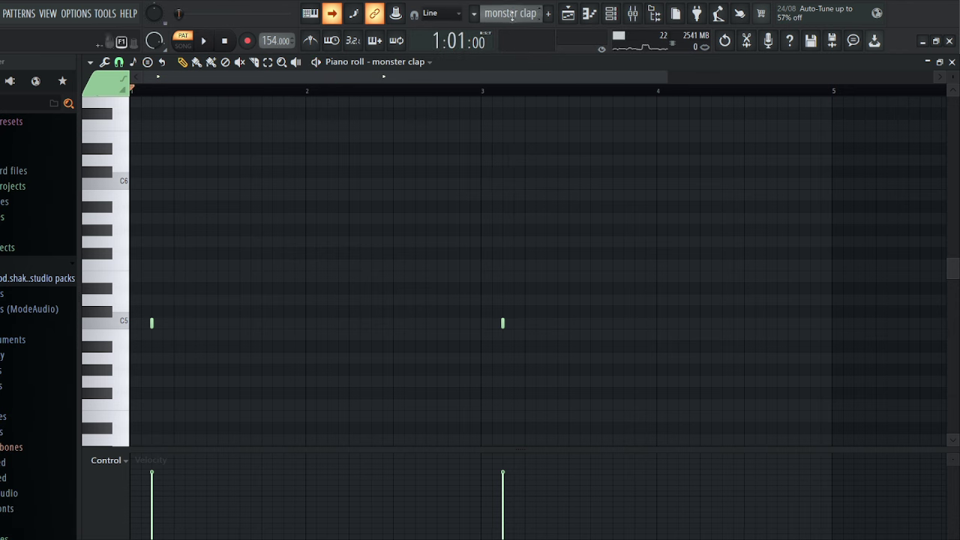
scroll(515, 149, down, 1)
key(space)
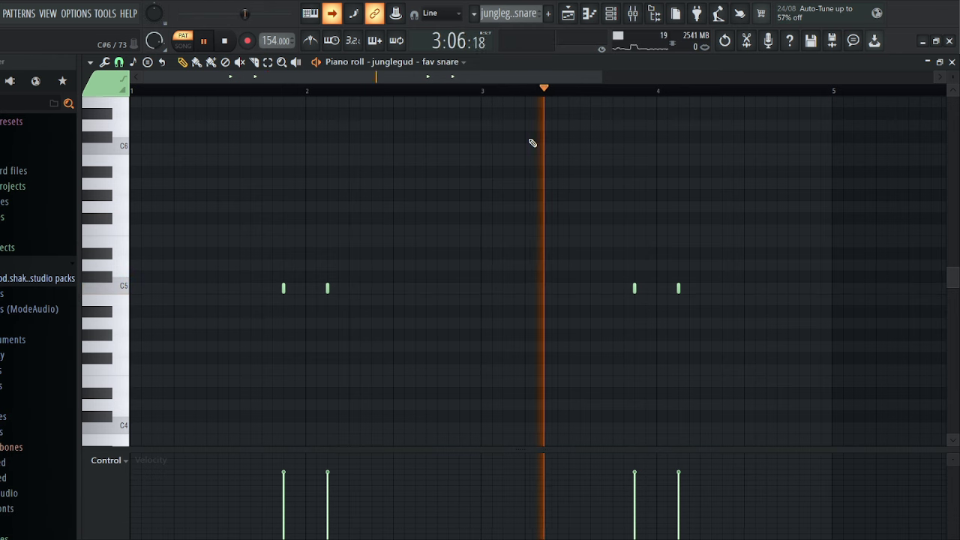
key(space)
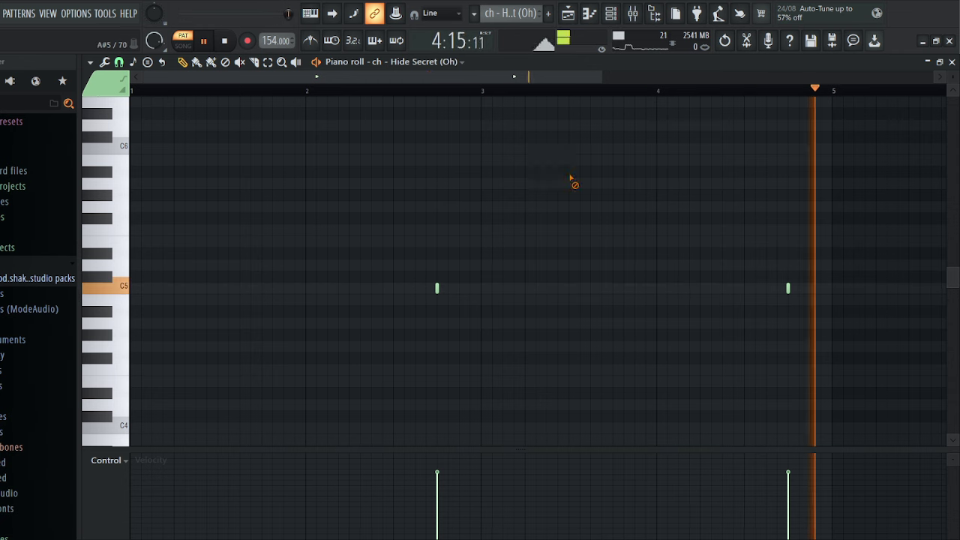
- Play the ch - Lyfe (Oh), ch - Snake (Oh) and bug hihat patterns one after another in the piano roll
key(space)
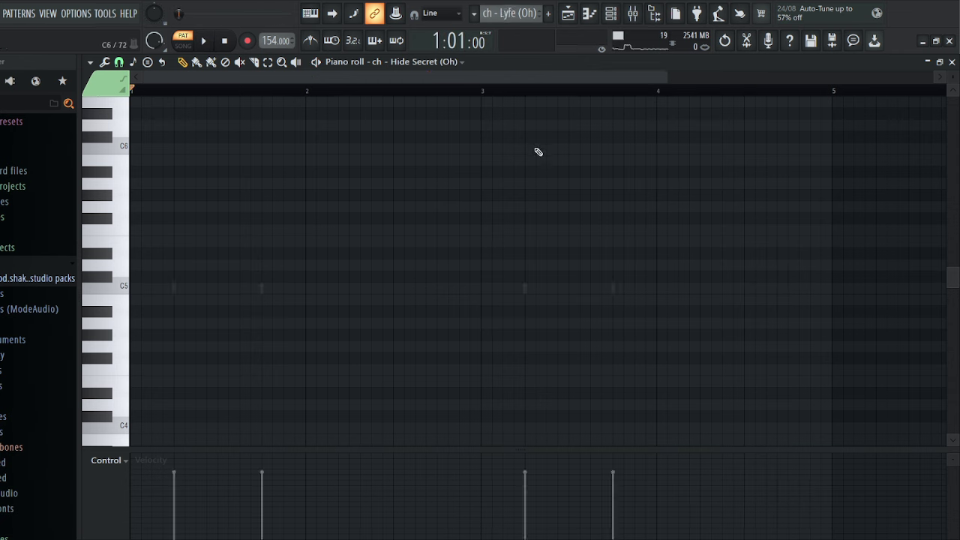
key(space)
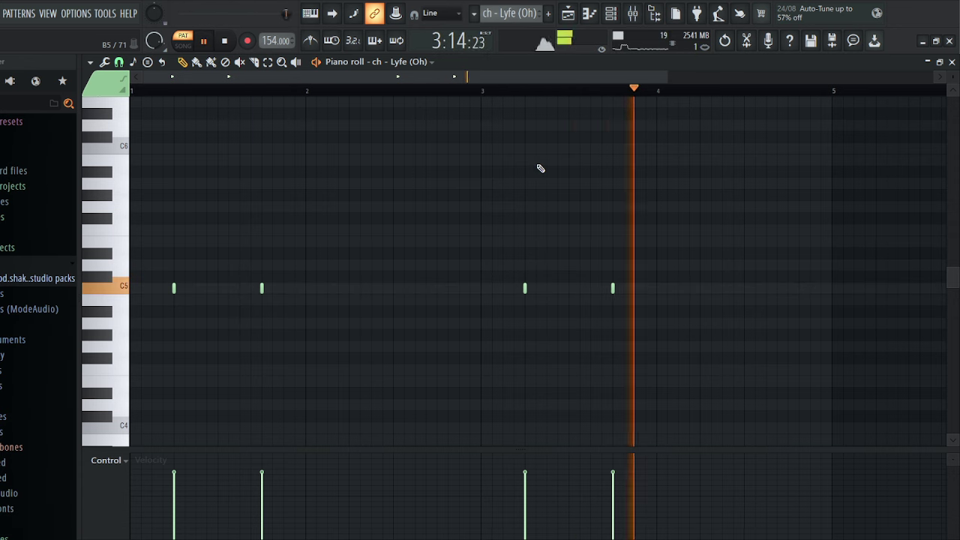
key(space)
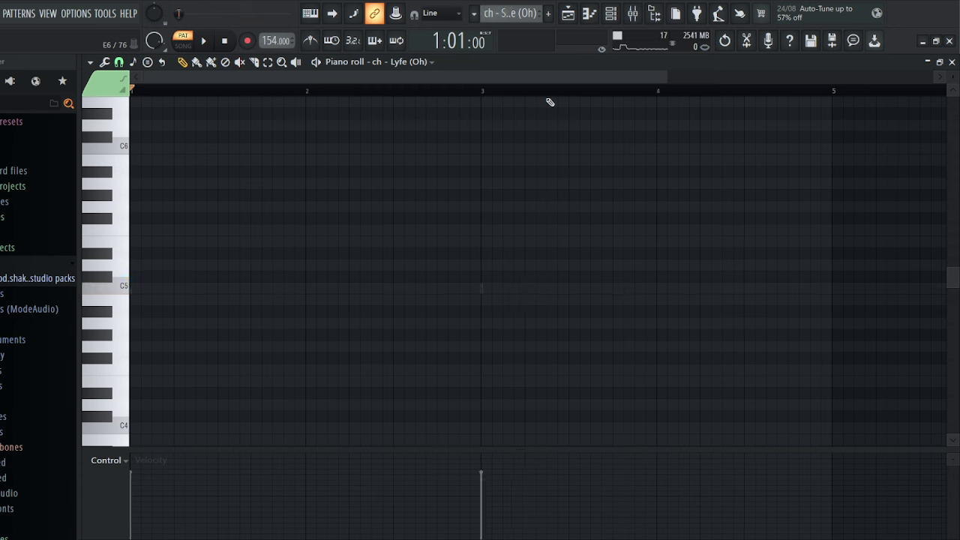
key(space)
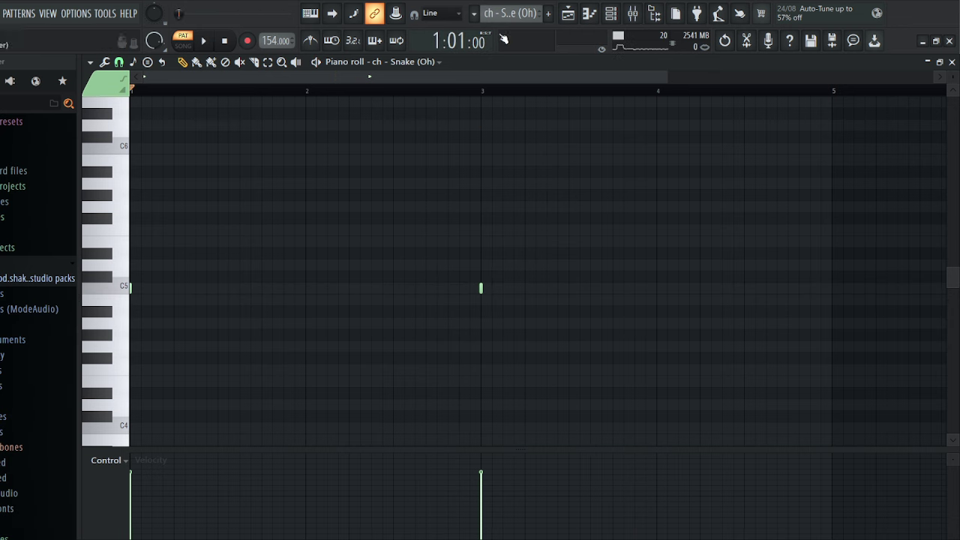
scroll(513, 15, down, 1)
key(space)
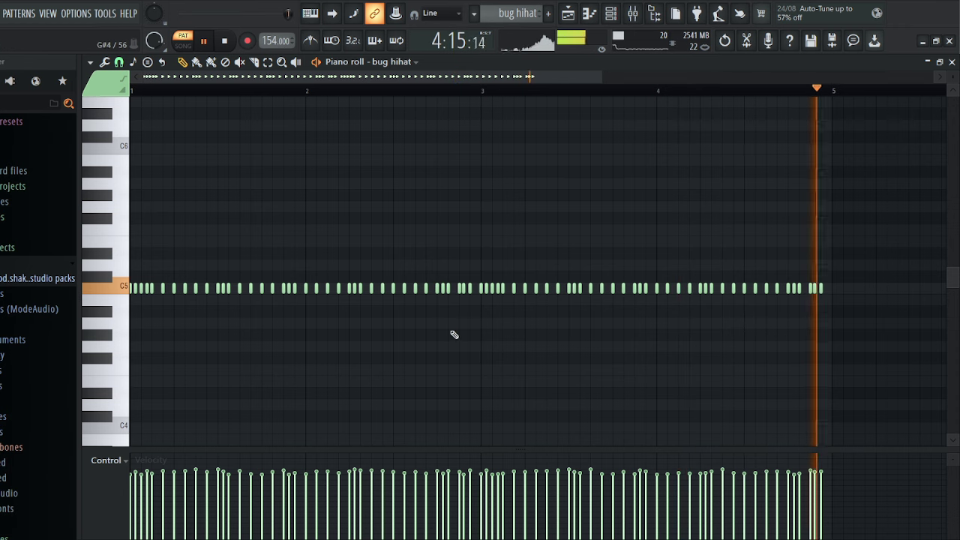
key(space)
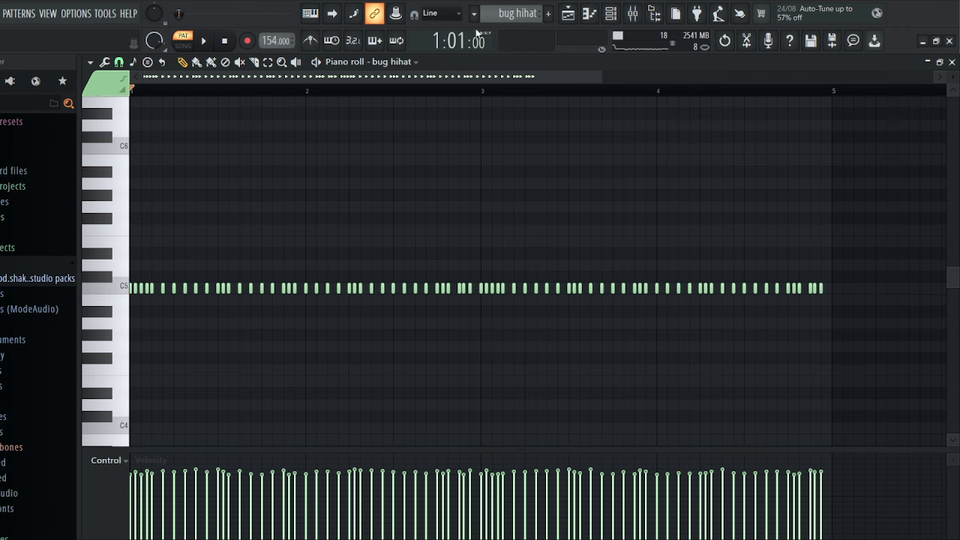
- Close the piano roll after the last pattern and clear the time selection over bars 5 to 8 in the playlist
scroll(514, 11, down, 1)
click(948, 62)
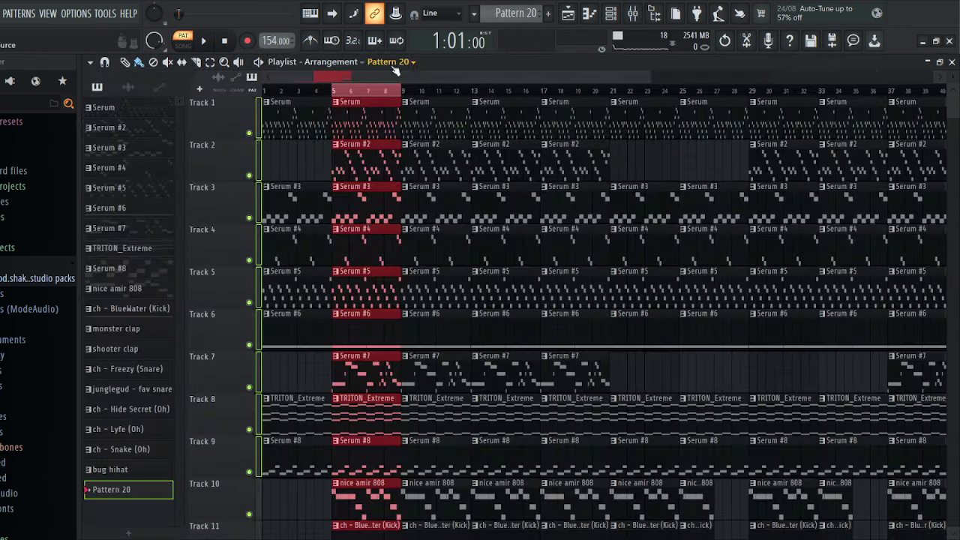
double_click(355, 89)
- Play the 808 and drum tracks, Tracks 10 to 19, in song mode from bar 5 with melody Tracks 1 to 9 muted
scroll(361, 114, down, 9)
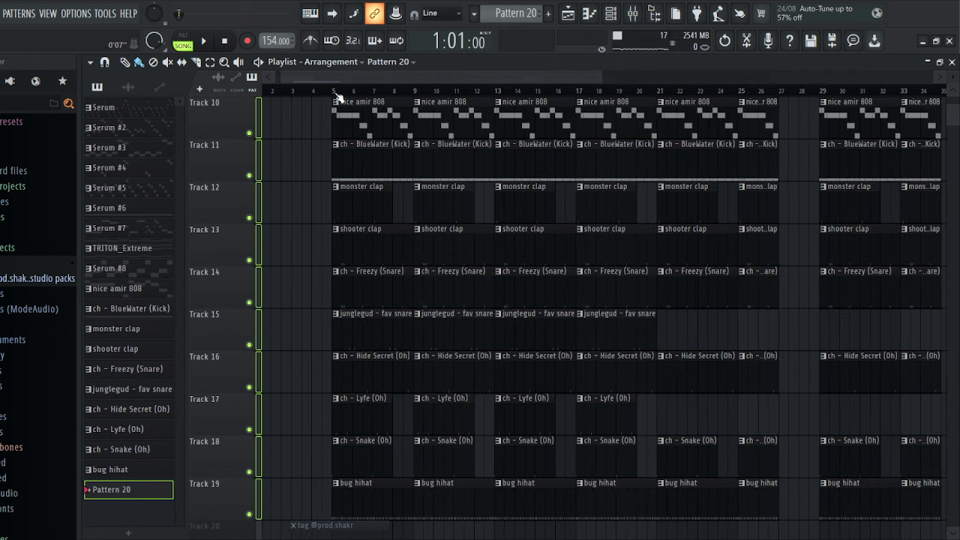
click(337, 90)
key(space)
scroll(461, 202, up, 1)
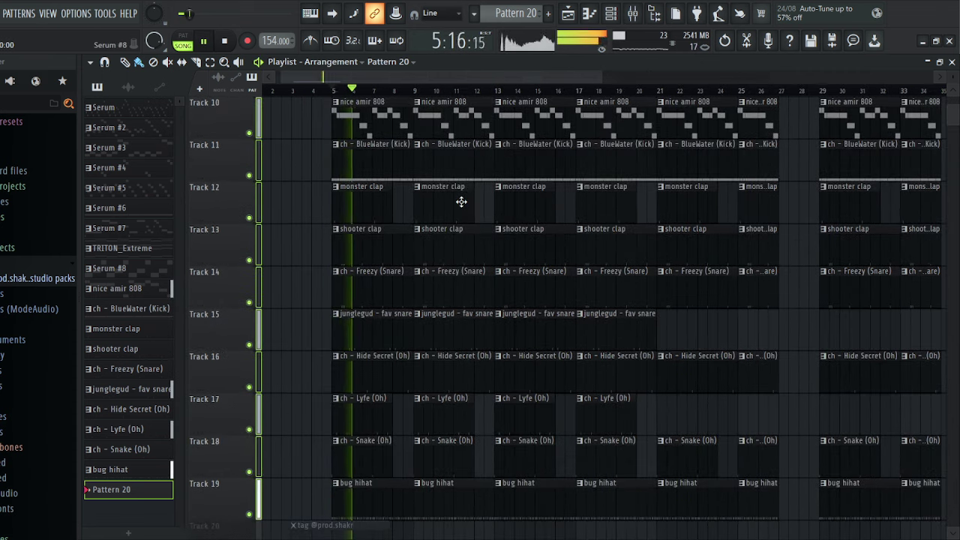
scroll(953, 114, up, 2)
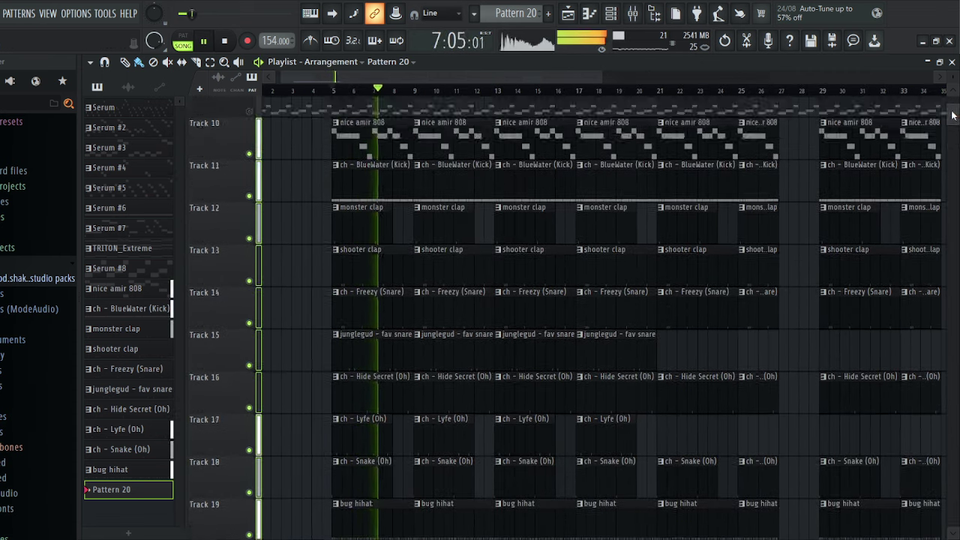
scroll(810, 136, down, 1)
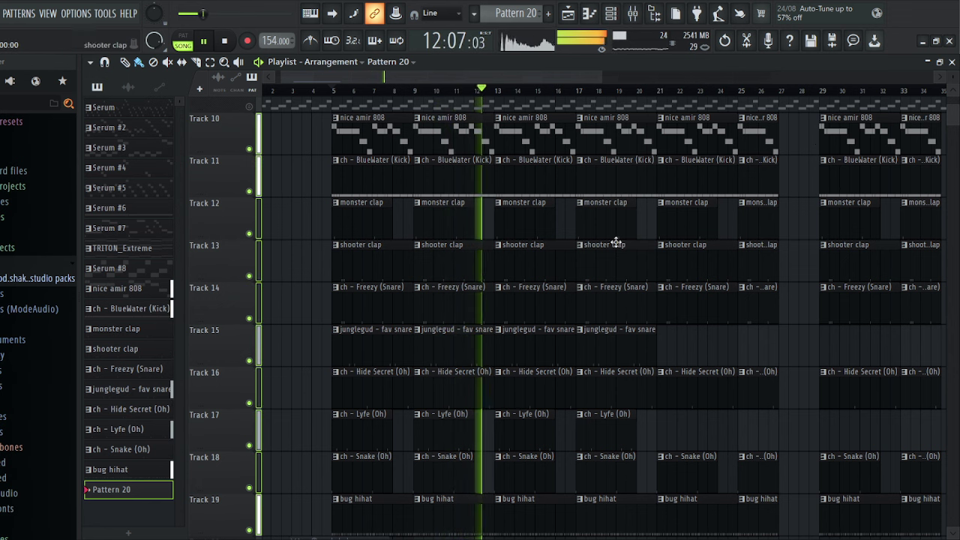
key(space)
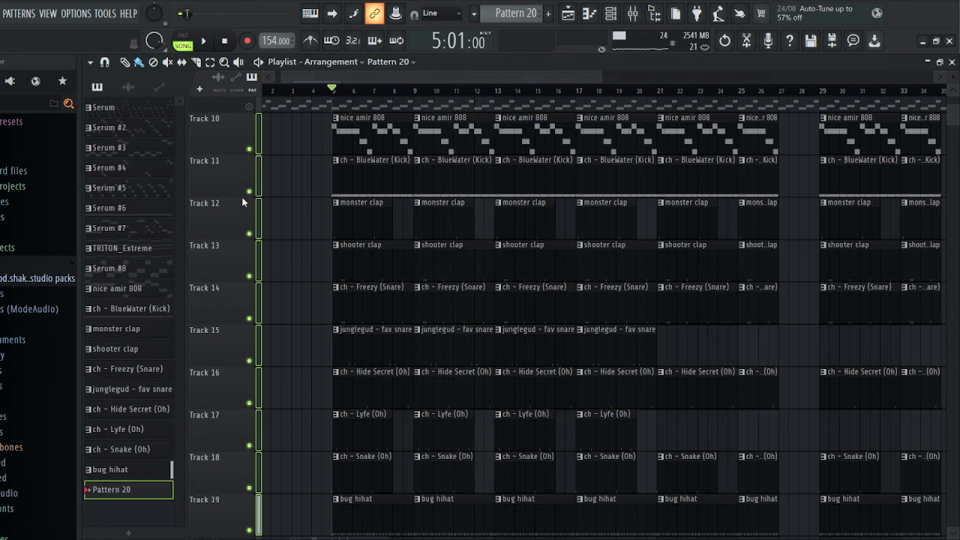
- Unmute melody Tracks 1 to 9 and return the playhead to the start of the song
scroll(300, 189, up, 3)
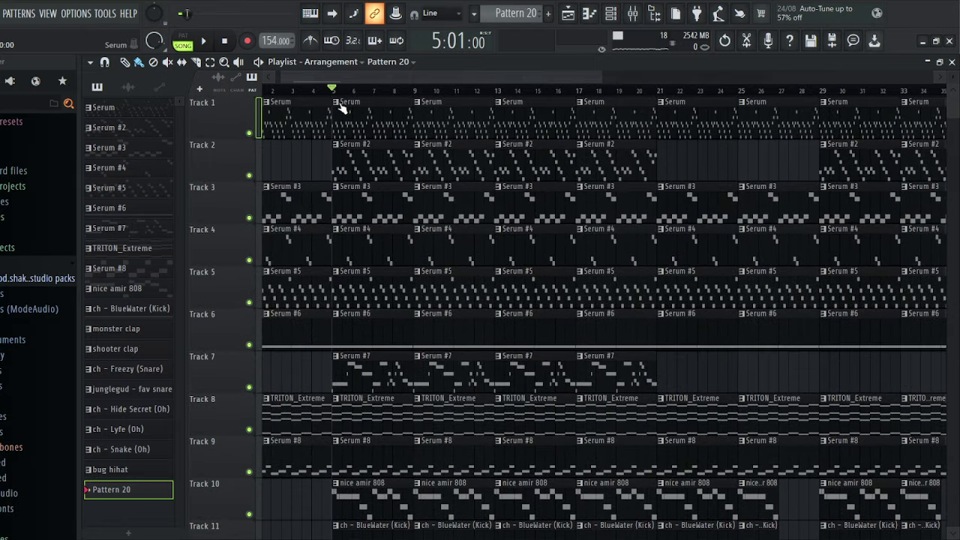
key(Home)
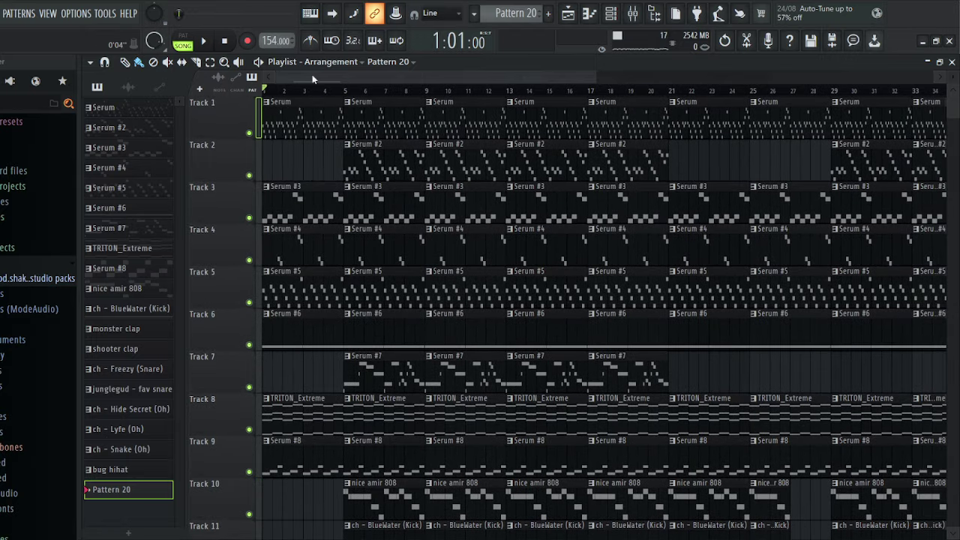